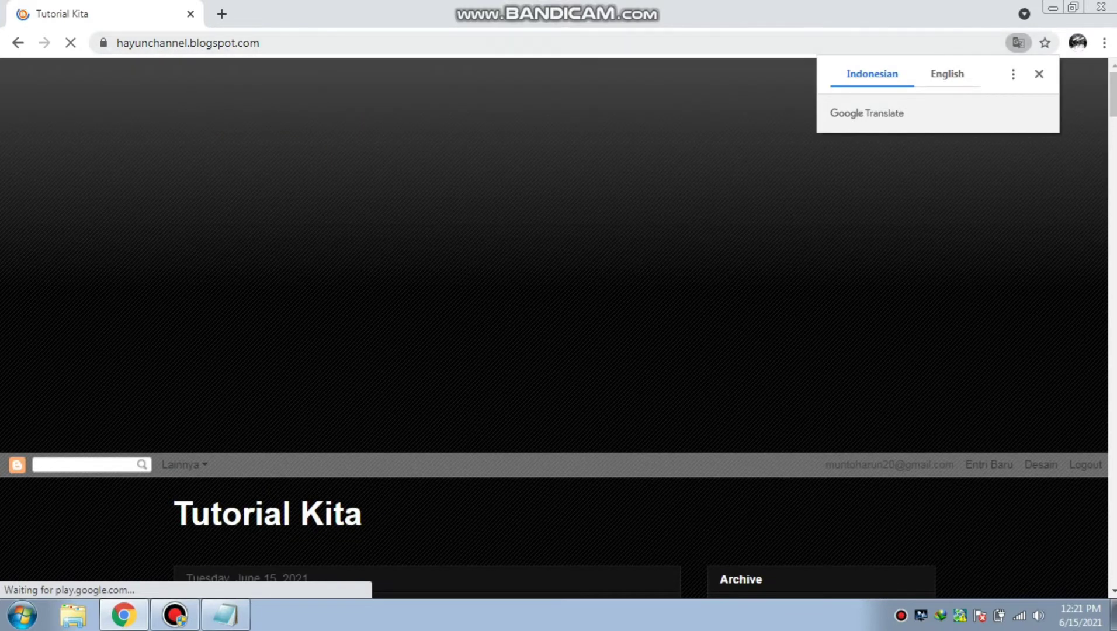
Step: Open the blog post "Cara Download dan Install Visual Studio Code" from the Tutorial Kita home page
scroll(555, 328, "down", 6)
scroll(555, 327, "up", 2)
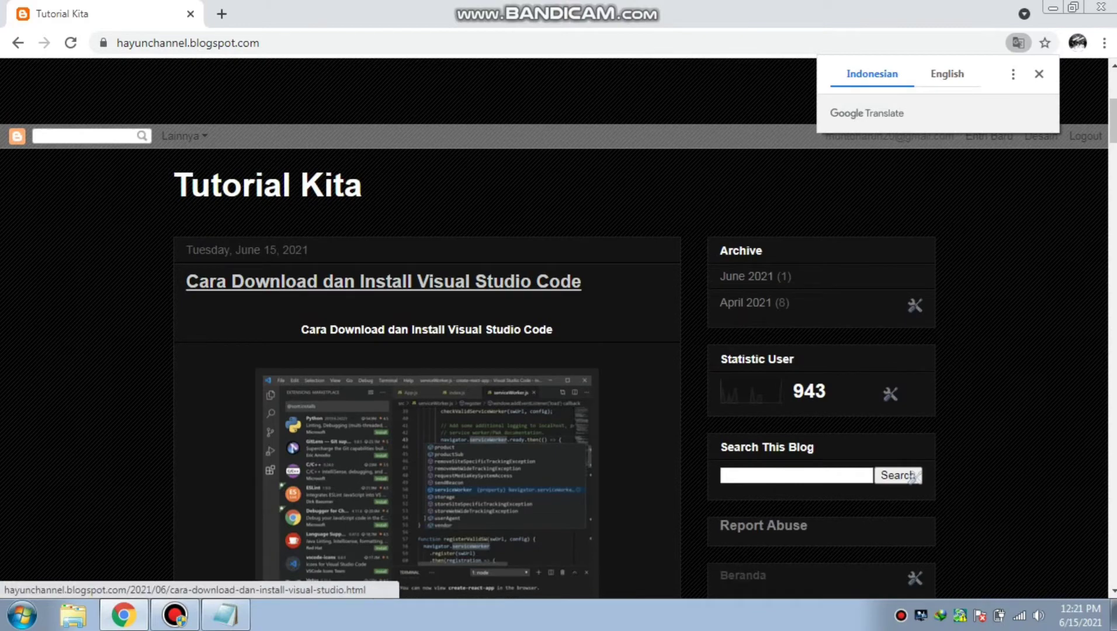
left_click(384, 282)
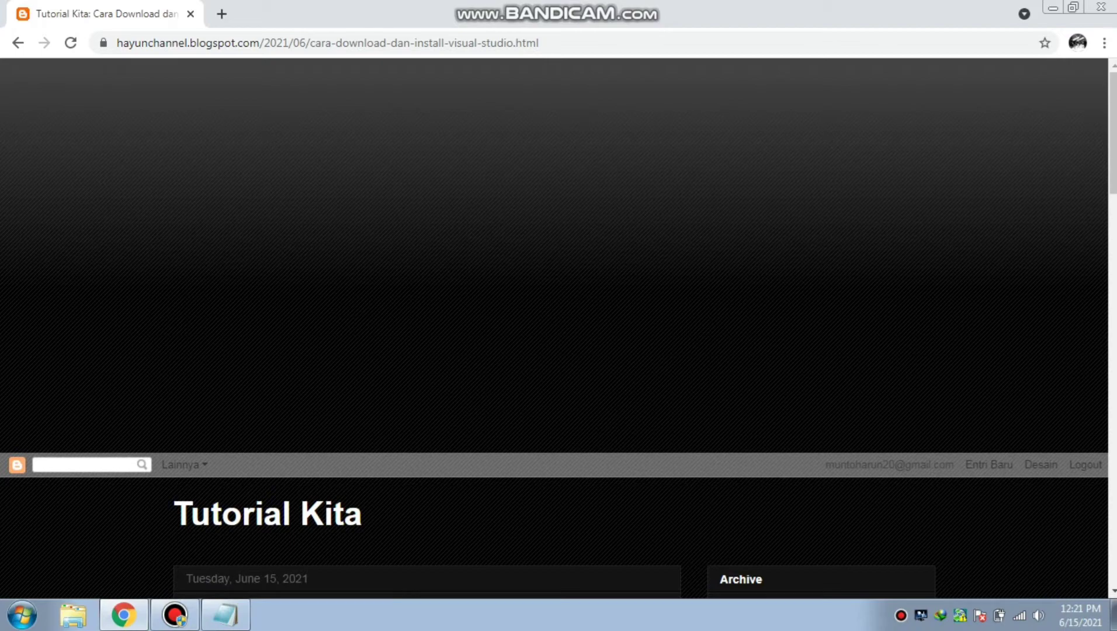
Step: Download VSCodeUserSetup-x64-1.57.0.exe from Google Drive through the post's Unduh link, accepting the download without a virus scan
scroll(913, 316, "down", 8)
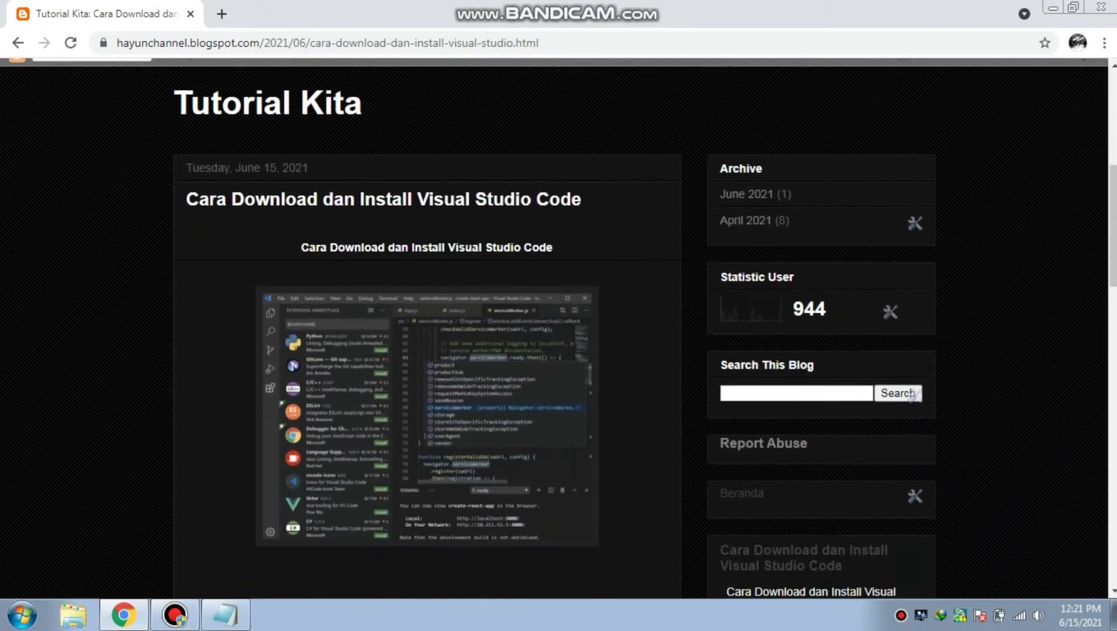
scroll(913, 316, "down", 3)
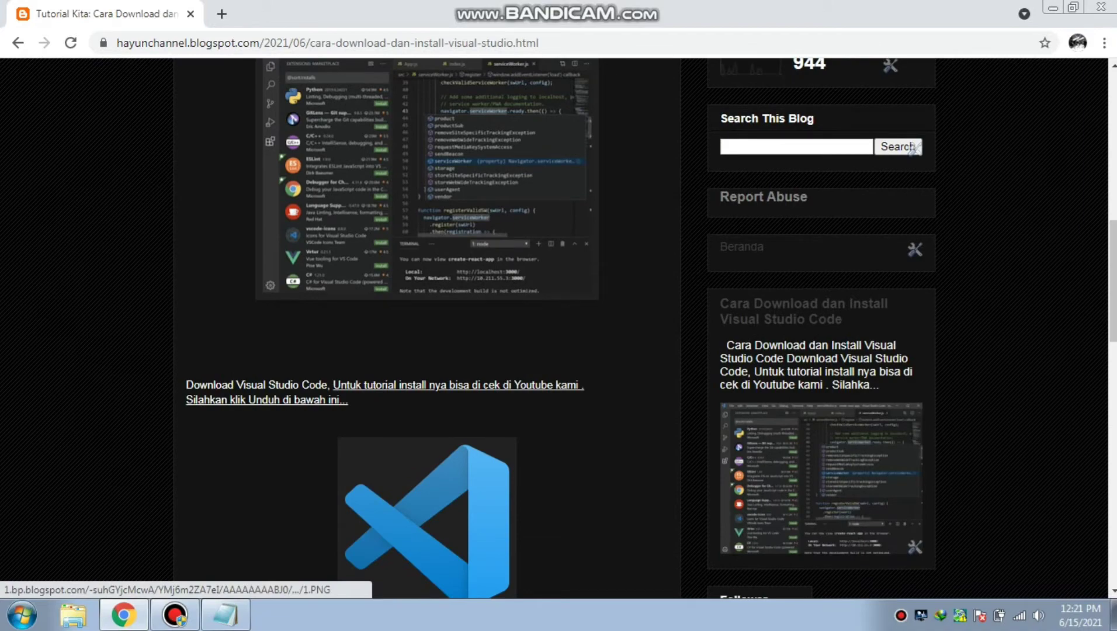
scroll(913, 316, "down", 6)
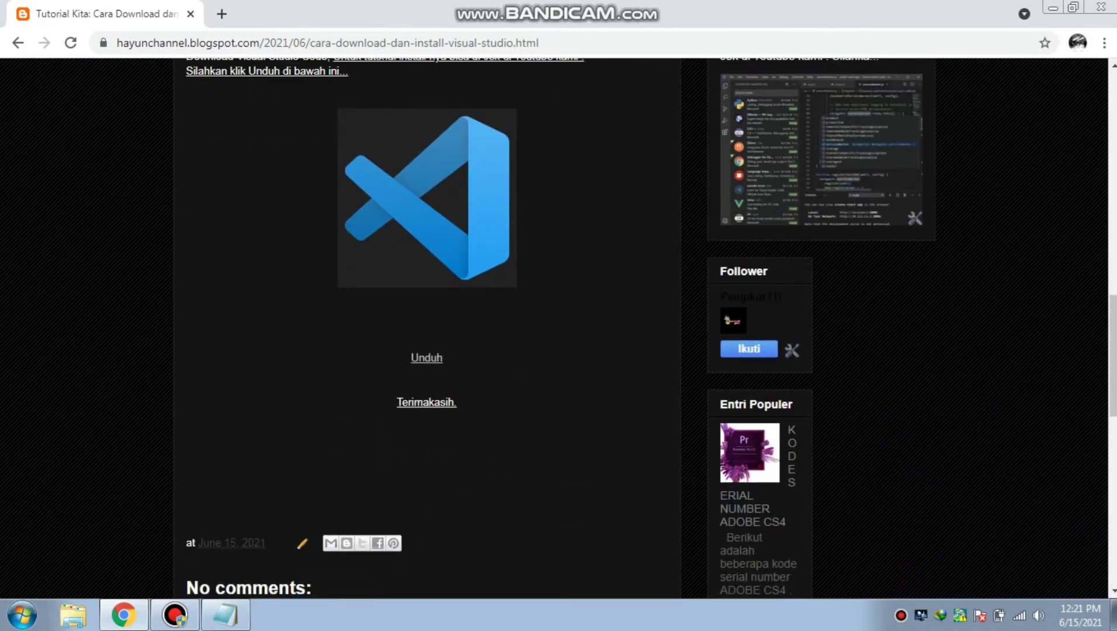
left_click(426, 357)
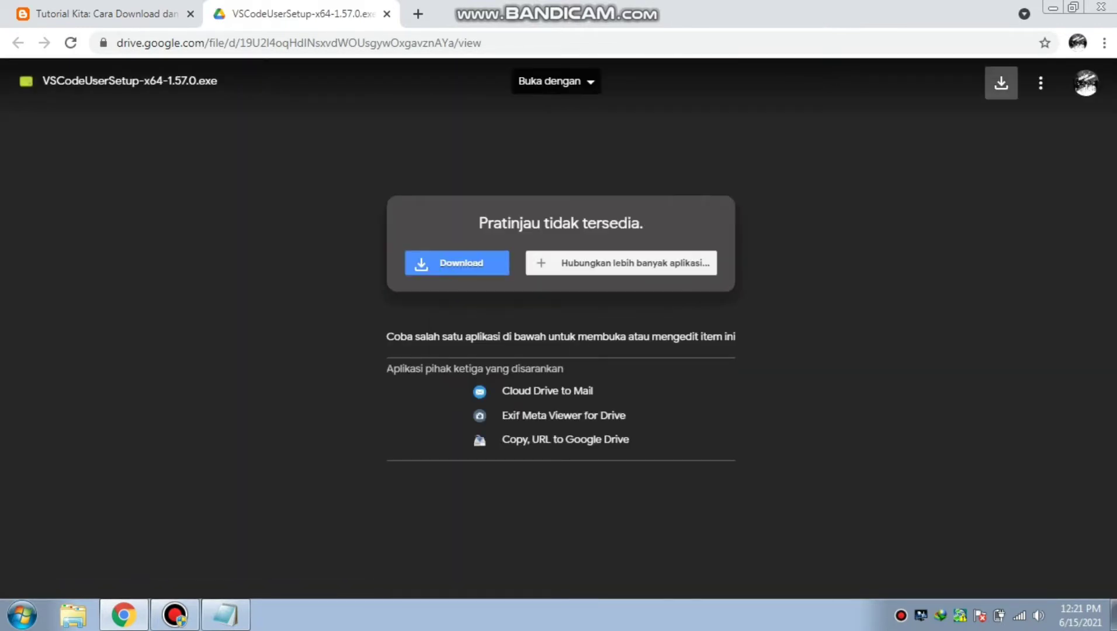
left_click(1002, 83)
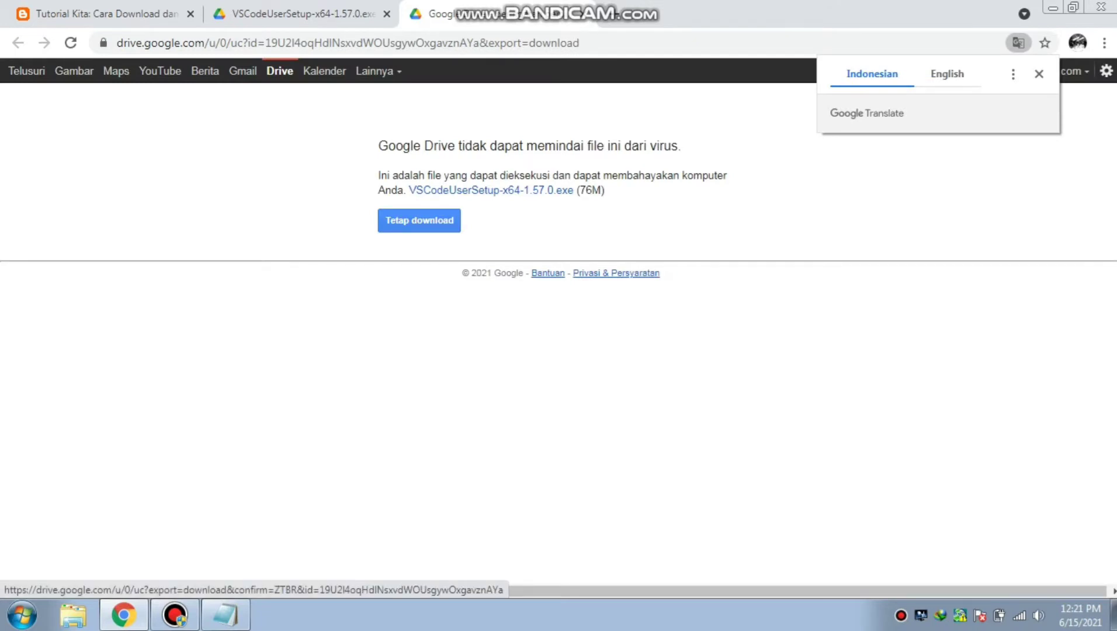
left_click(419, 220)
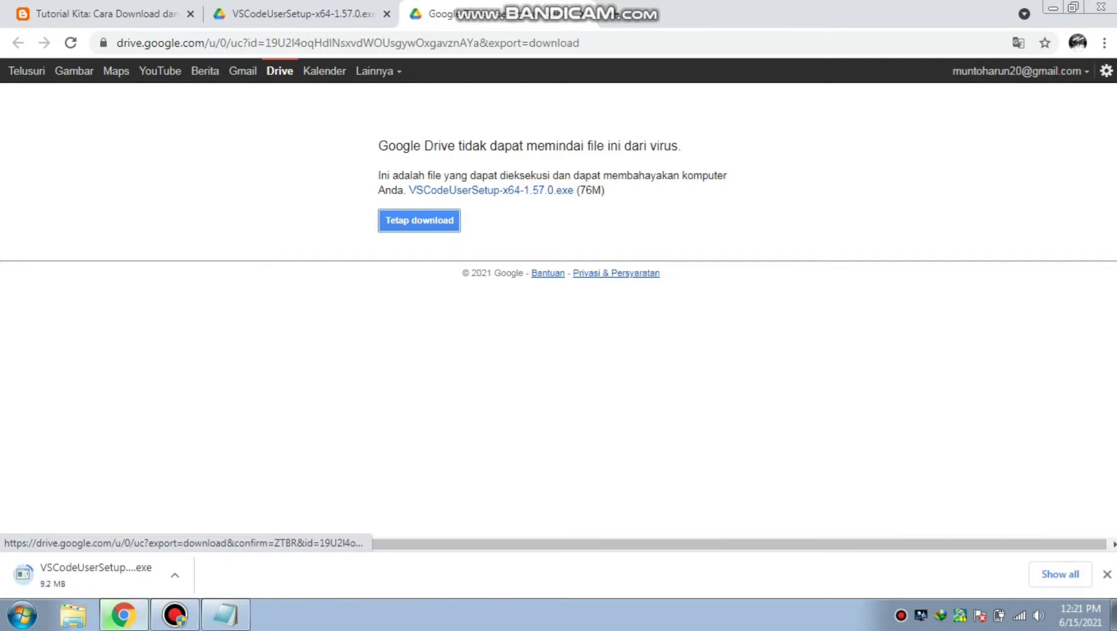
Step: Show all browser downloads and pause the VSCodeUserSetup-x64-1.57.0.exe download, resuming it briefly before pausing it again
left_click(1060, 574)
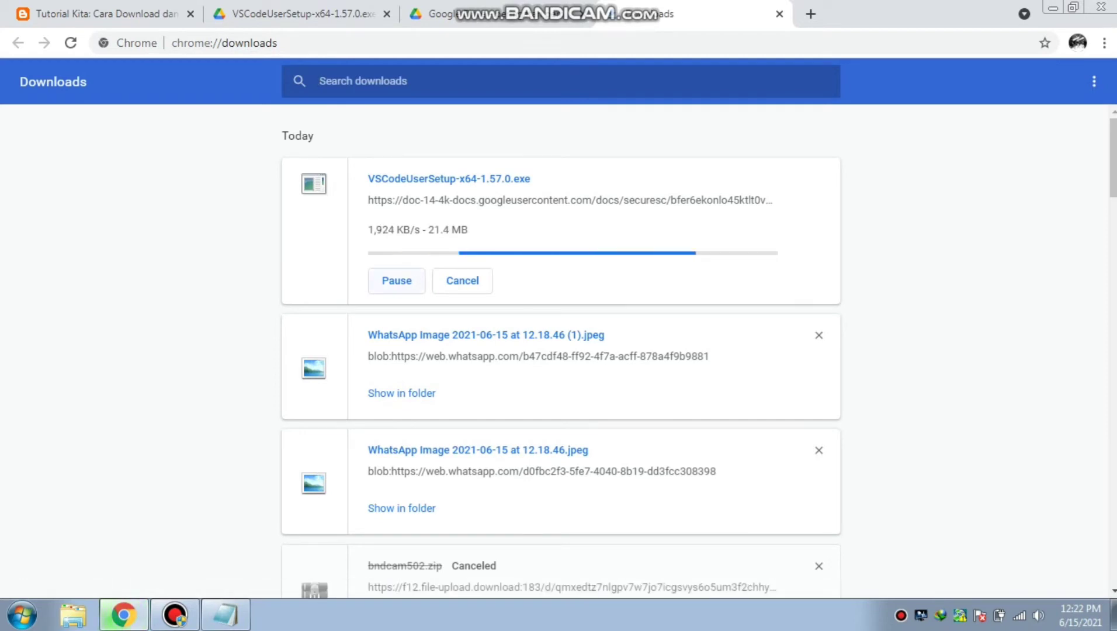
left_click(397, 280)
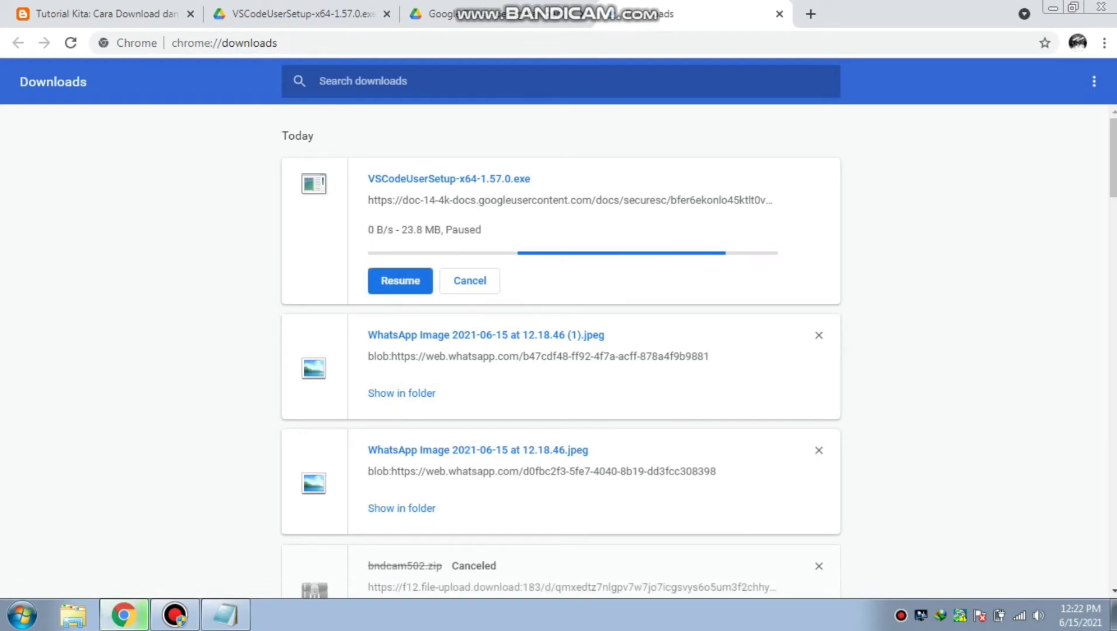
left_click(398, 276)
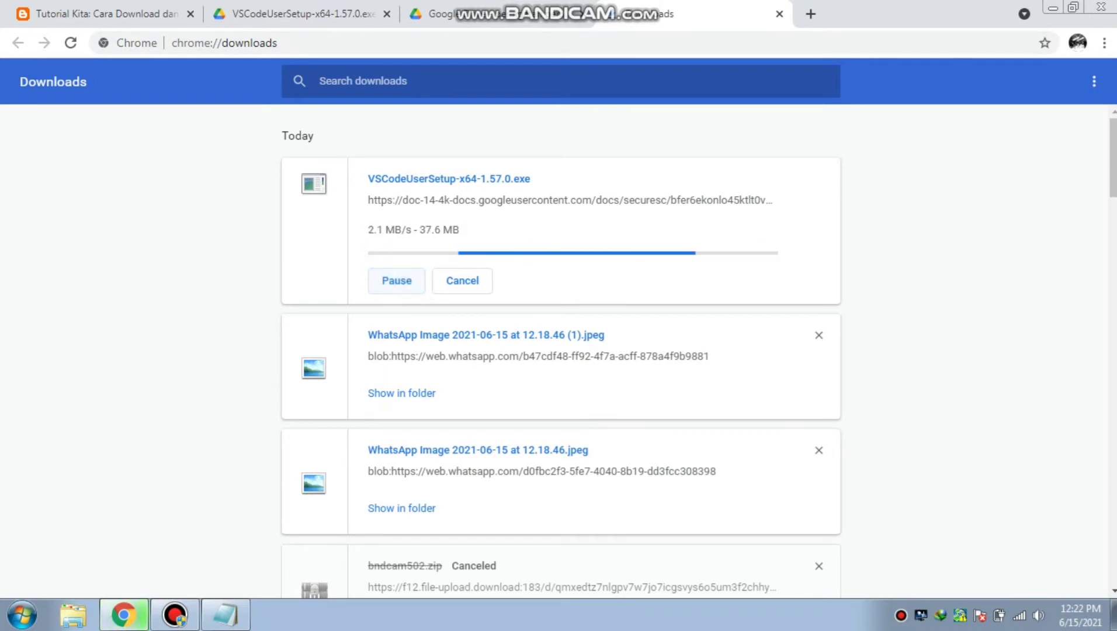
left_click(397, 281)
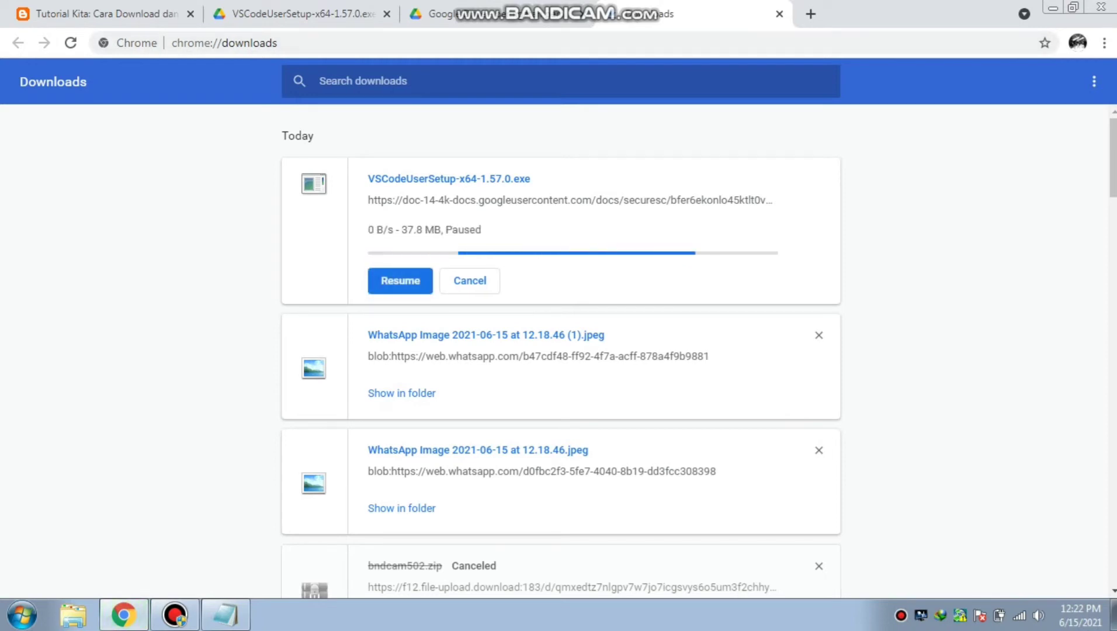
Step: Minimize the browser and move the VSCodeUserSetup-x64-1.57.0 installer from the Programs folder in Downloads to the desktop
left_click(123, 614)
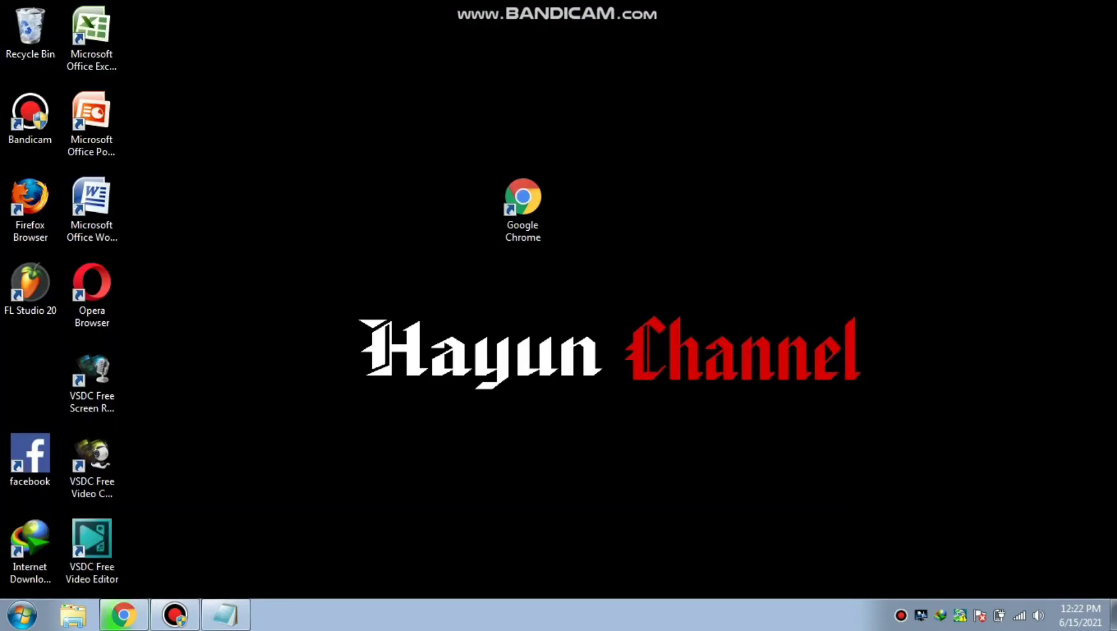
left_click(73, 615)
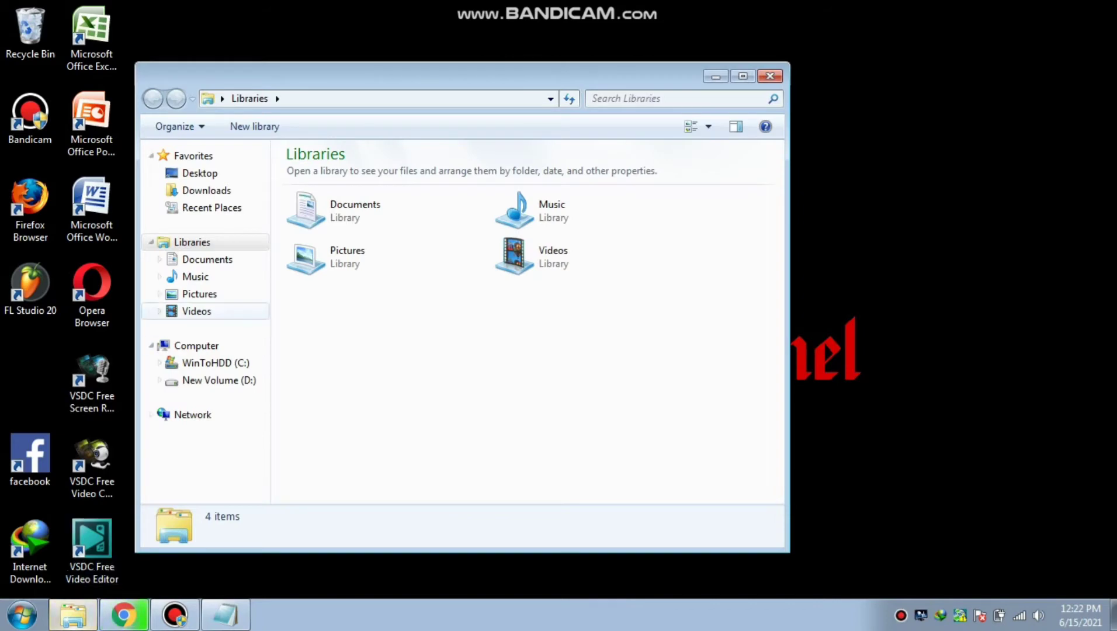
left_click(206, 190)
double_click(627, 187)
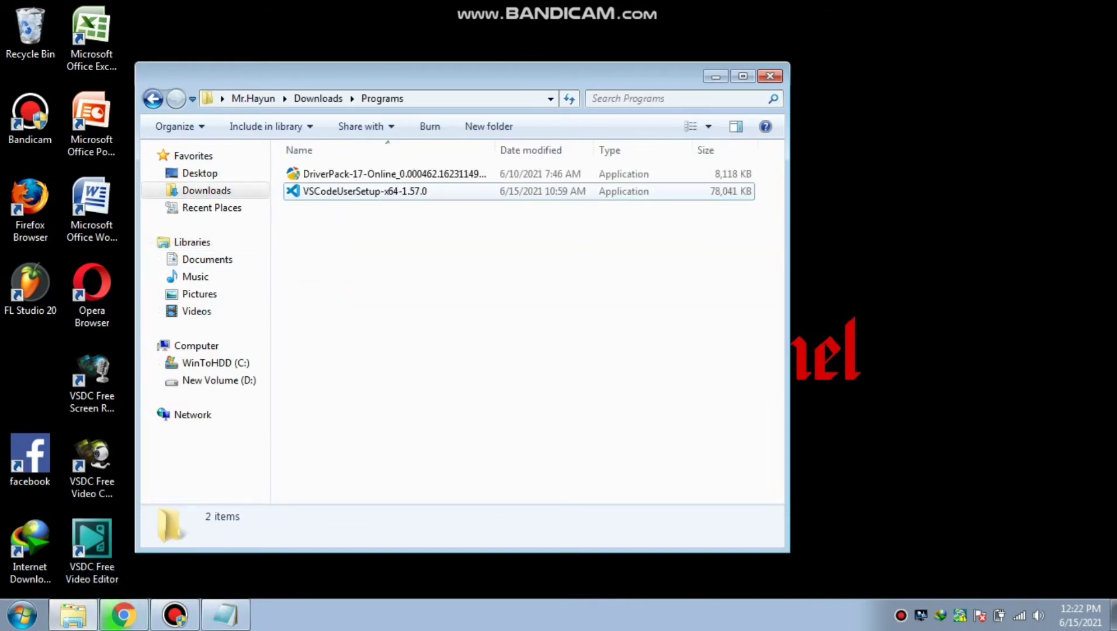
left_click(628, 191)
left_click_drag(627, 191, 877, 163)
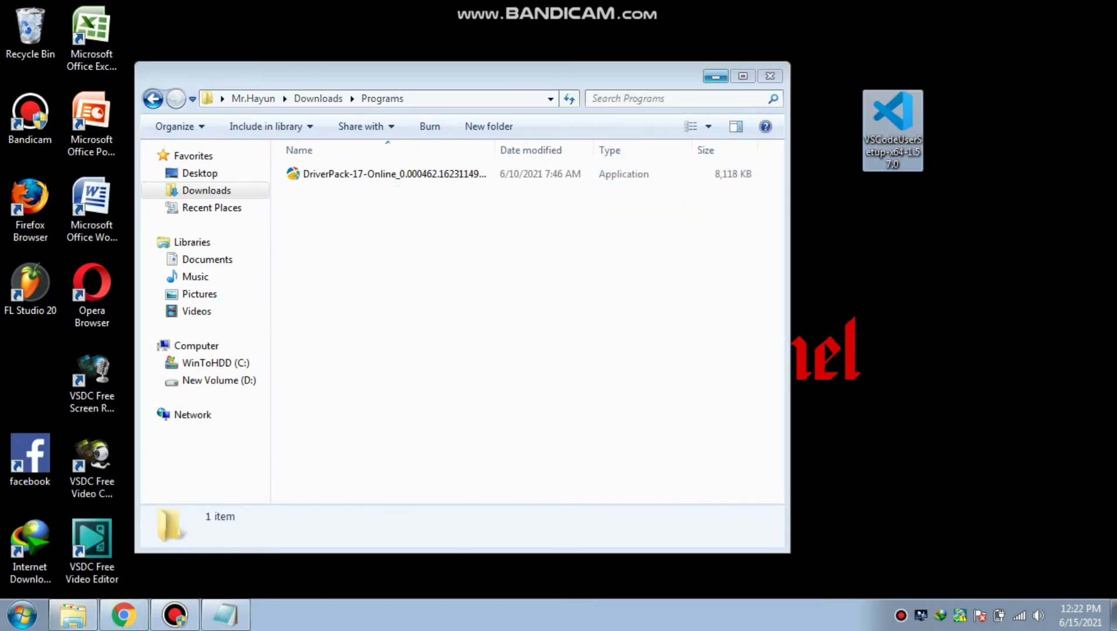
key("alt+F4")
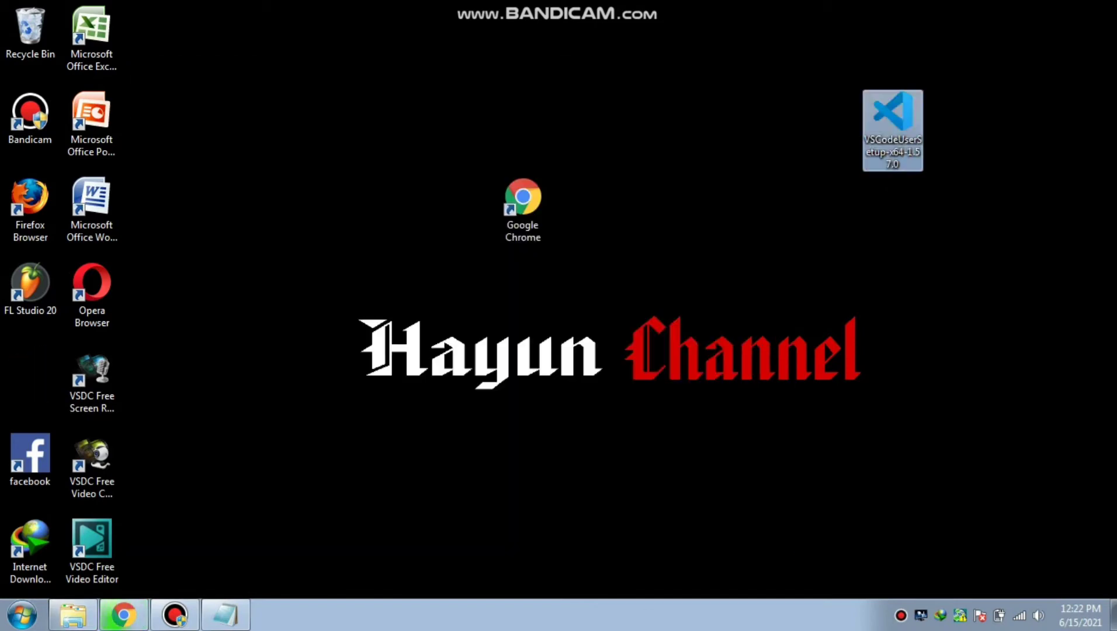
Step: Run the installer from the desktop, accept the license agreement, and keep the default destination and Start Menu folder
double_click(892, 126)
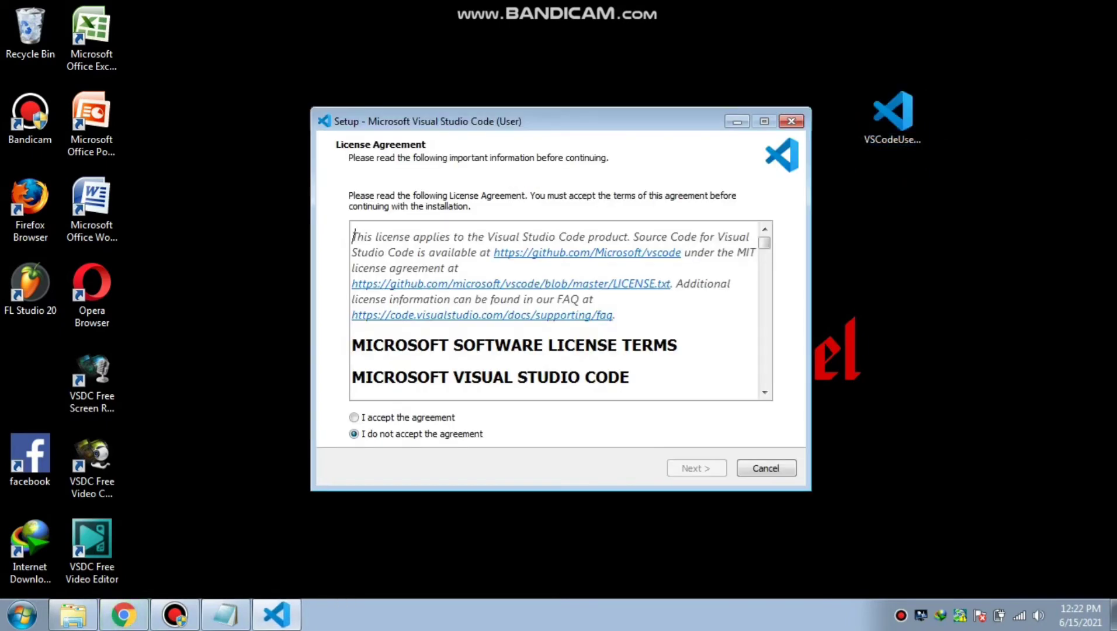
key("alt+a")
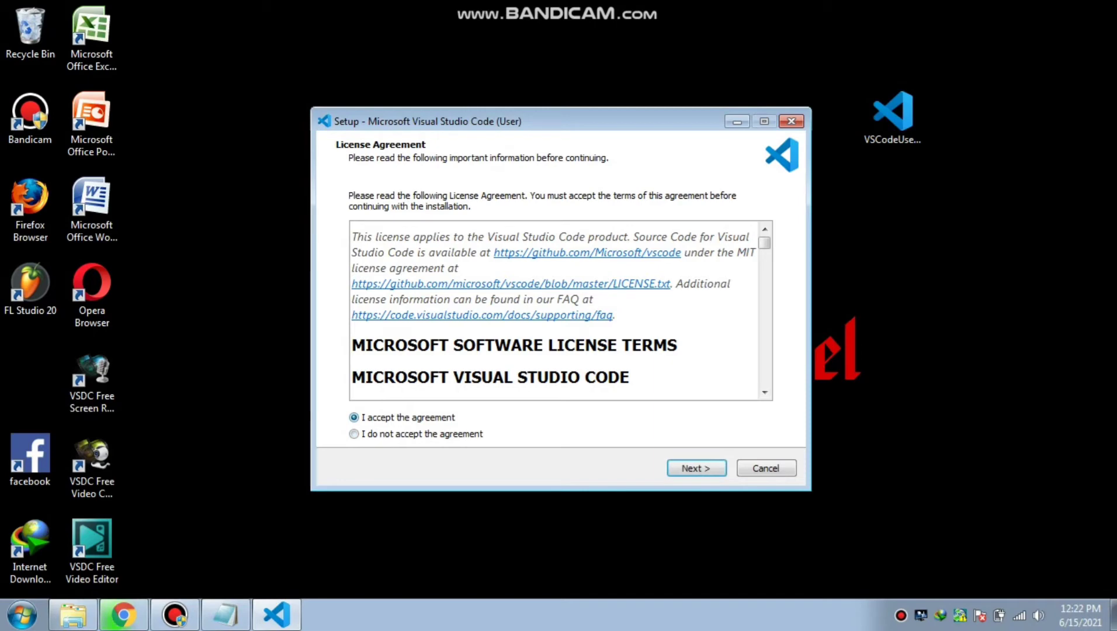
key("Return")
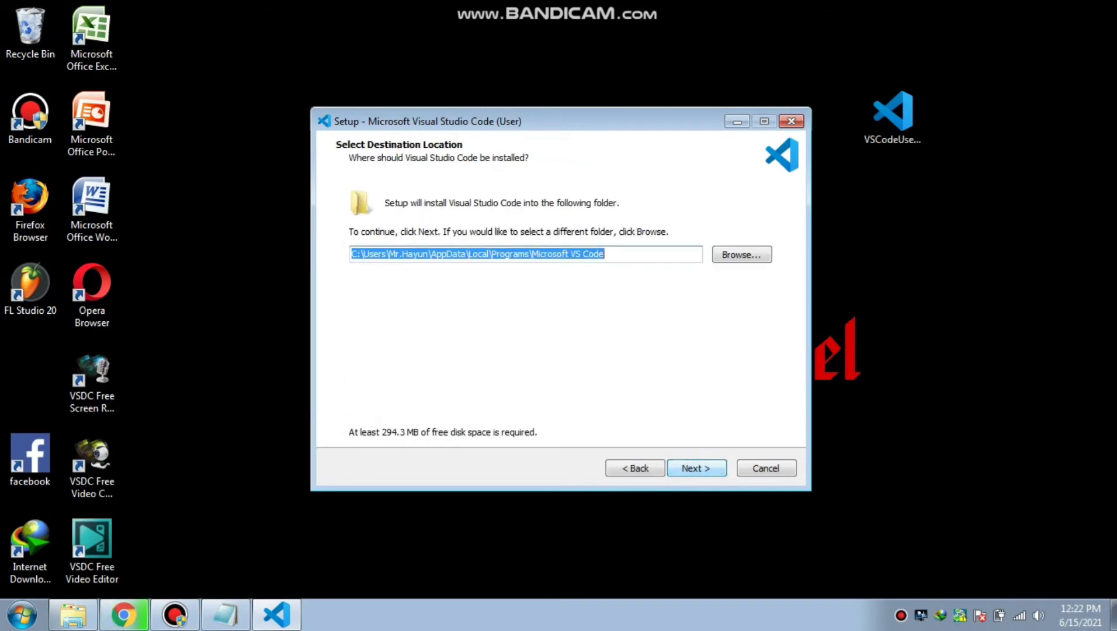
key("Return")
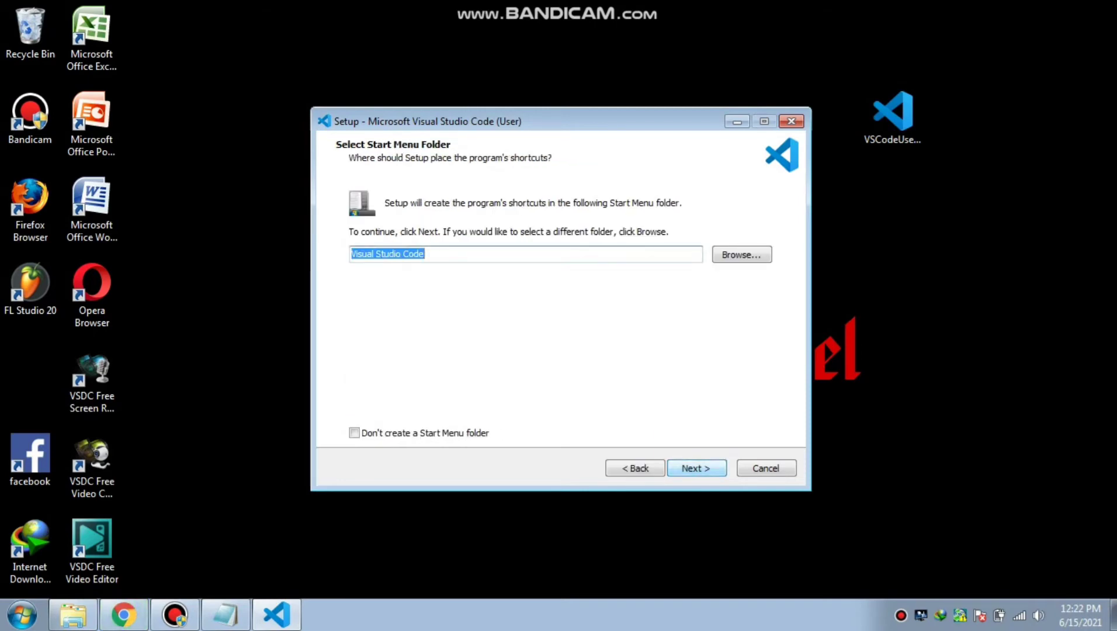
key("Return")
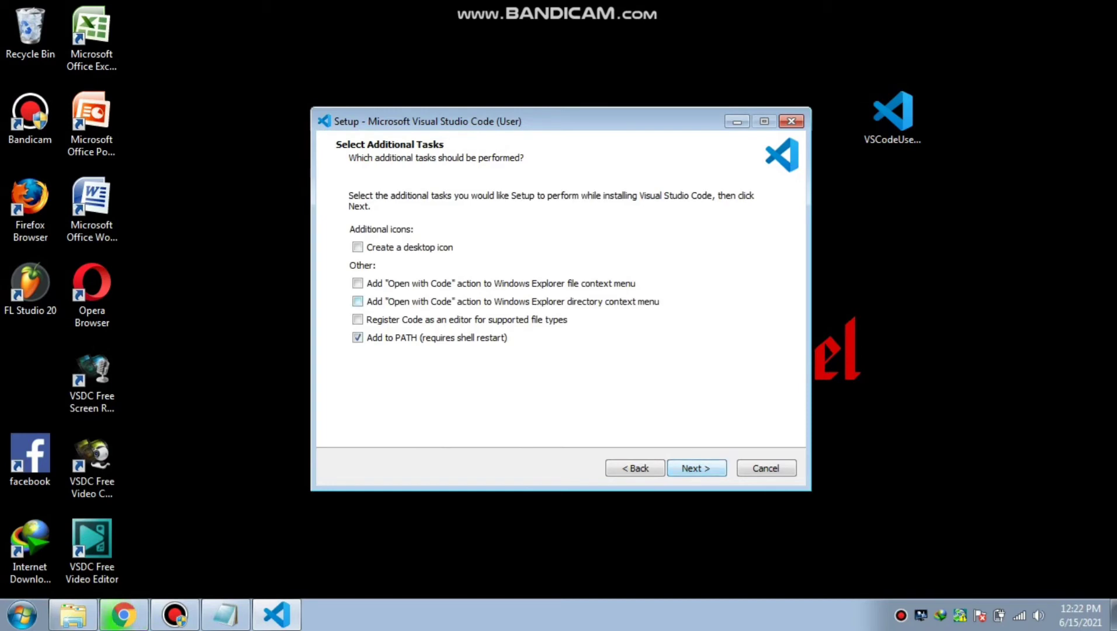
Step: Add a desktop icon, both "Open with Code" context menu actions and registration as editor for supported file types to the setup tasks
left_click(358, 283)
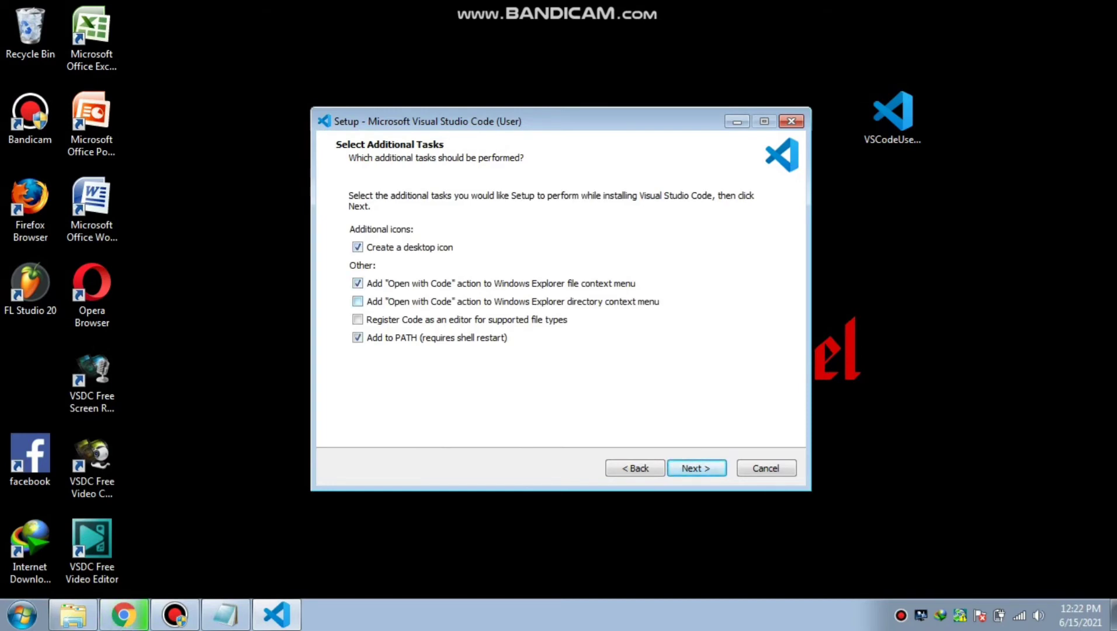
left_click(358, 320)
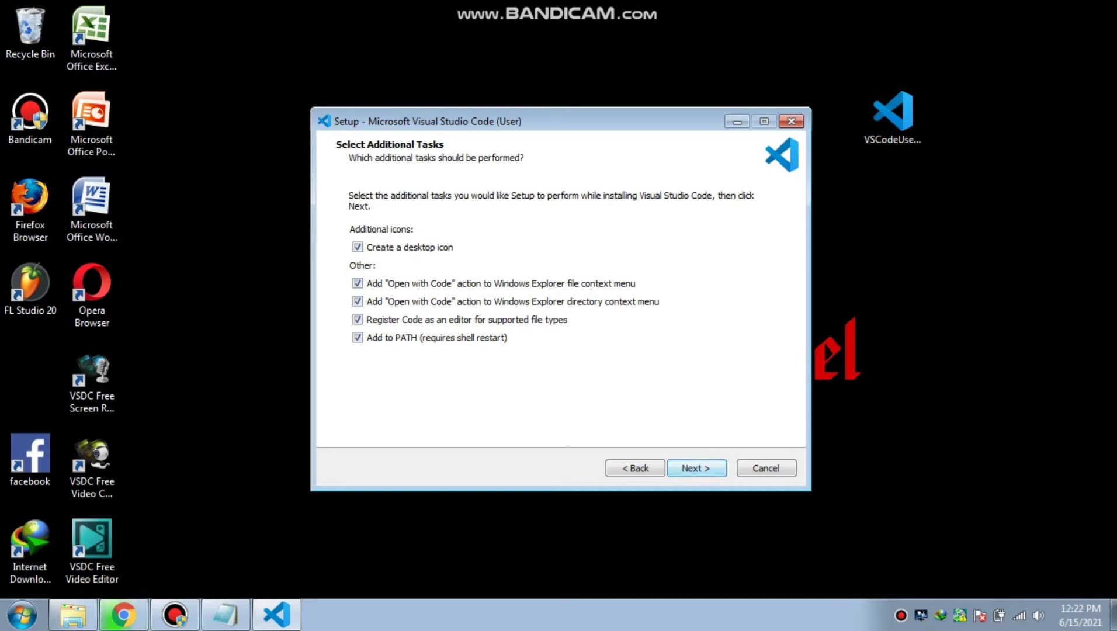
key("Return")
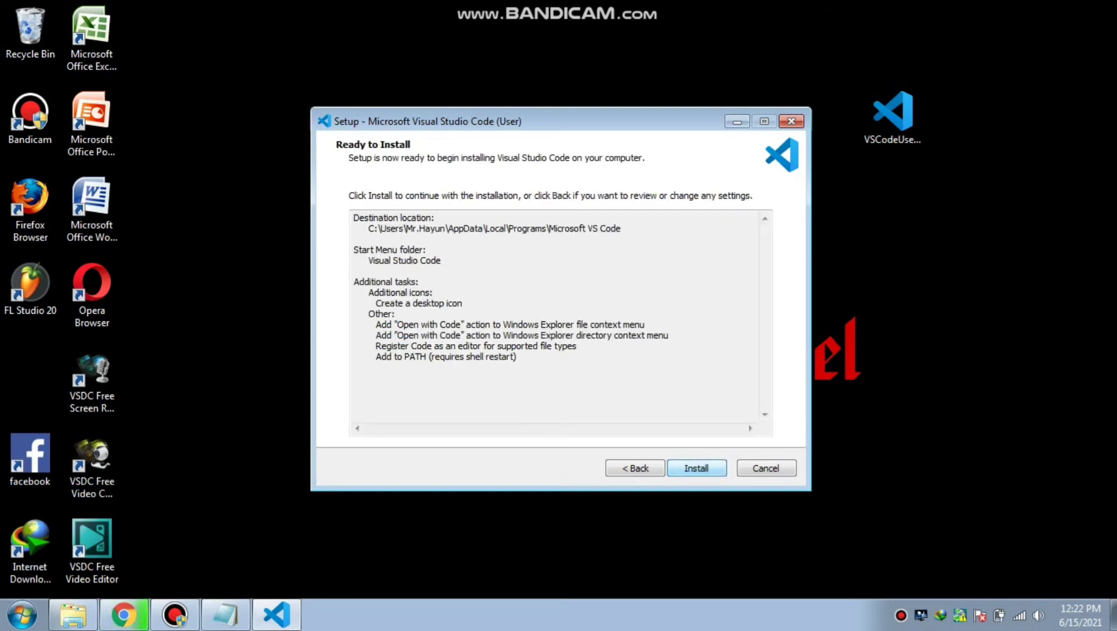
Step: Install Visual Studio Code with the chosen settings and finish the setup wizard with launching the program enabled
key("Return")
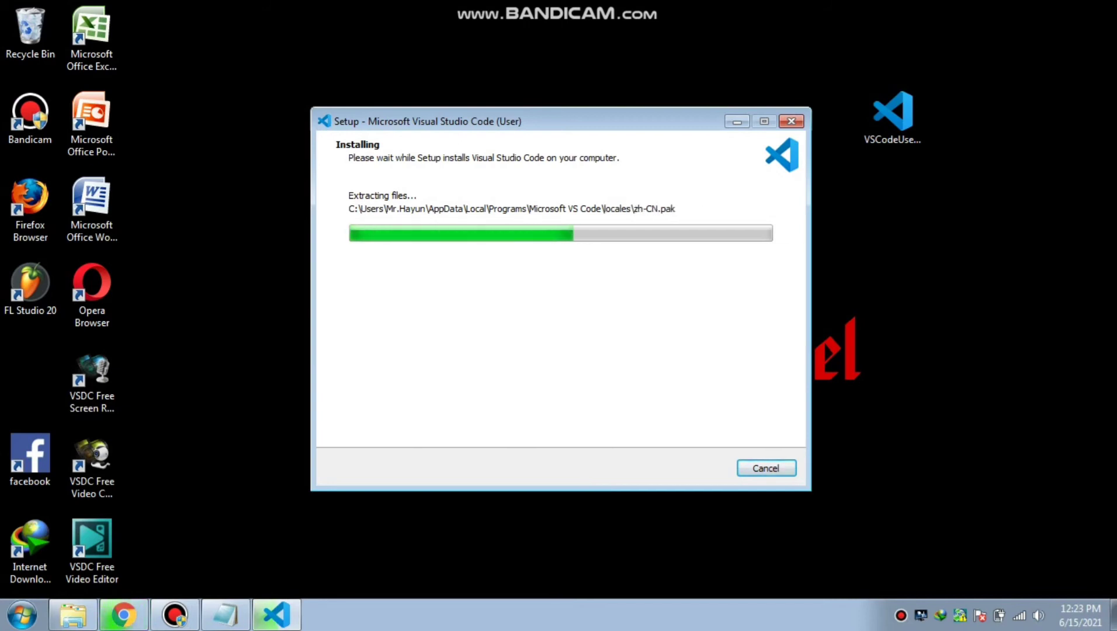
left_click_drag(584, 122, 317, 122)
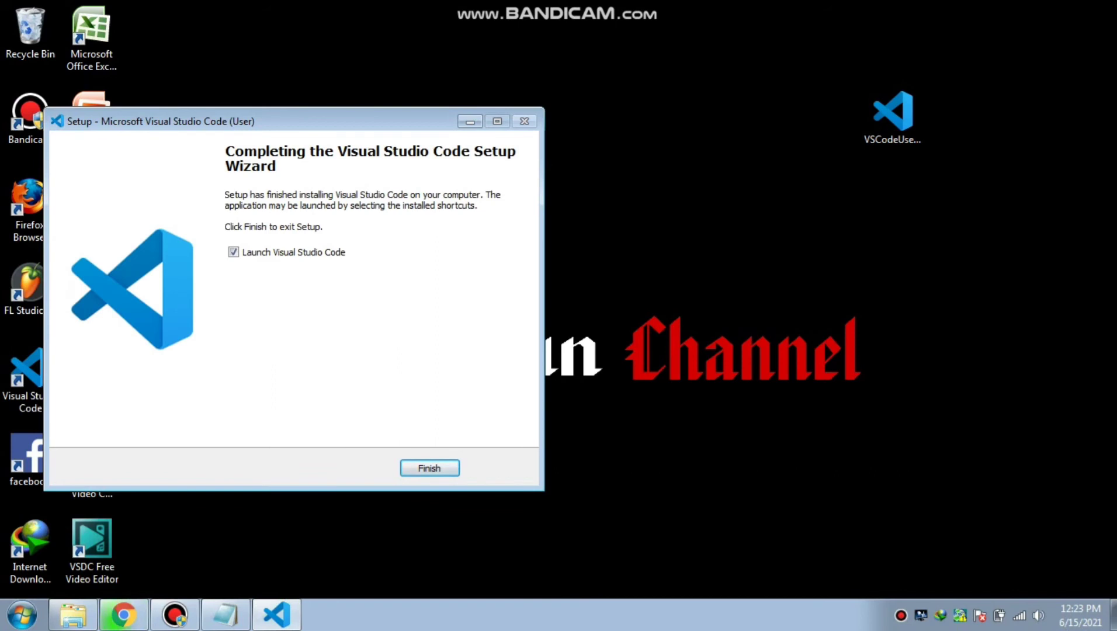
left_click_drag(304, 121, 549, 113)
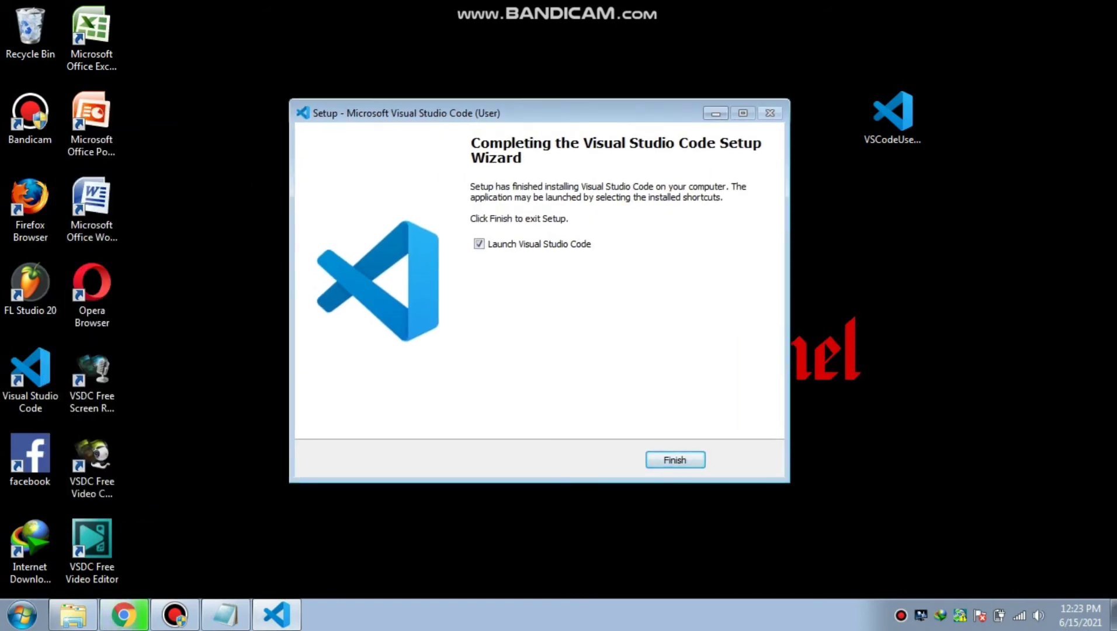
left_click(675, 460)
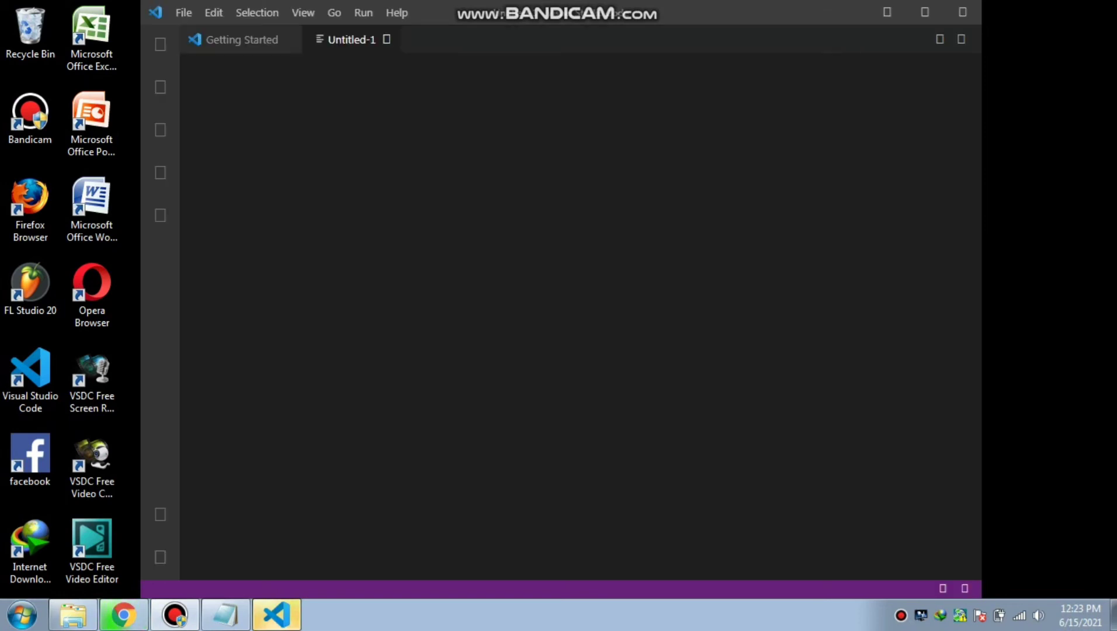
Step: Write #include lines for "stdafx.h", <stdio.h>, <tchar,h>, <iostream> and <windows.h> in Untitled-1, and maximize the editor window
type("#include \"stdafx.h\"  #include <stdio.h> #include <tchar,h> #include <iostream> #include <windows.h>")
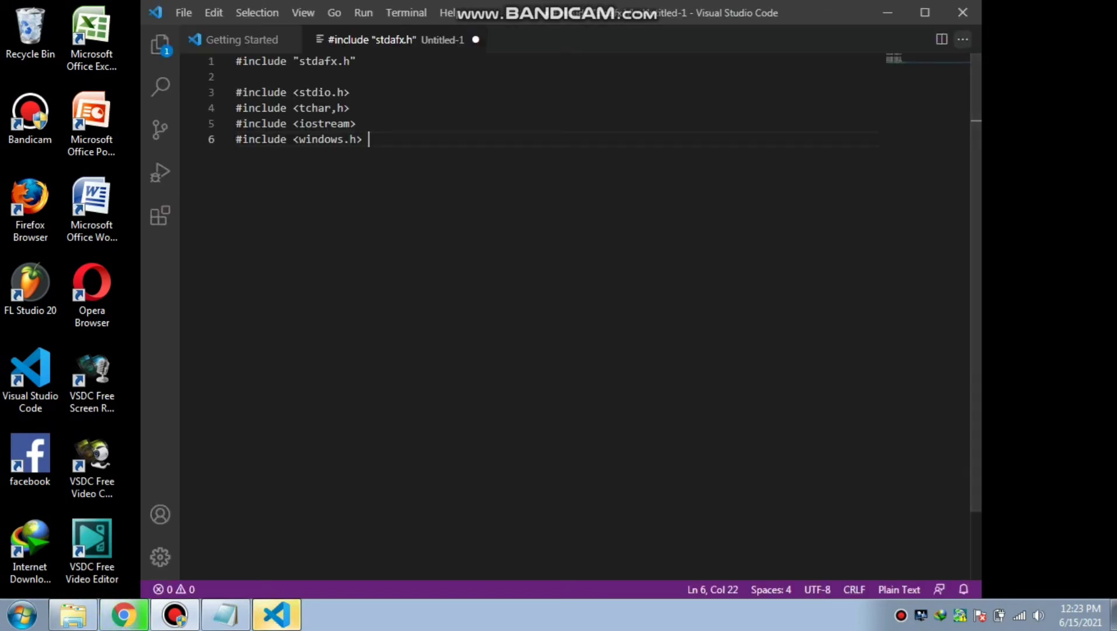
left_click(926, 12)
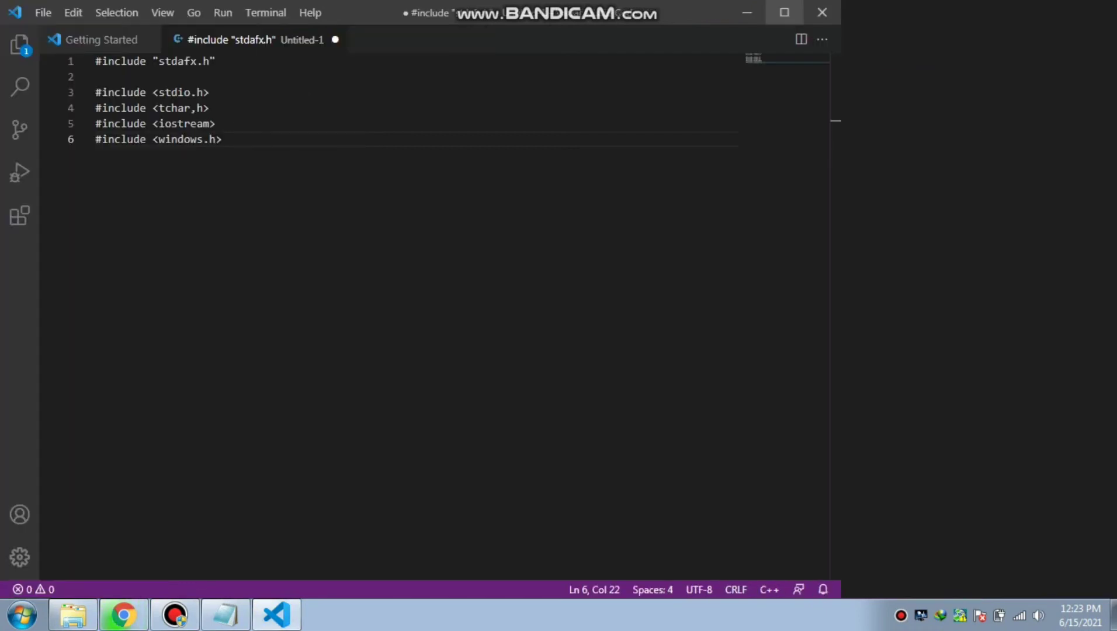
Step: Create a second untitled file and enter the text "#Jangan Lupa Like And Sub" on its first line
left_click(43, 12)
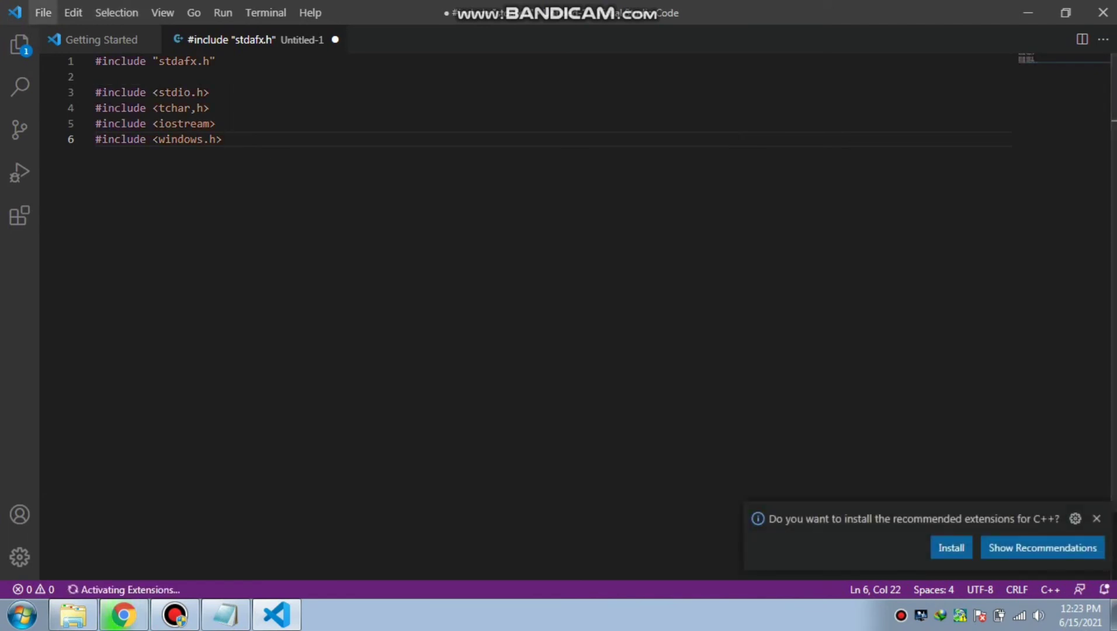
left_click(43, 13)
left_click(71, 41)
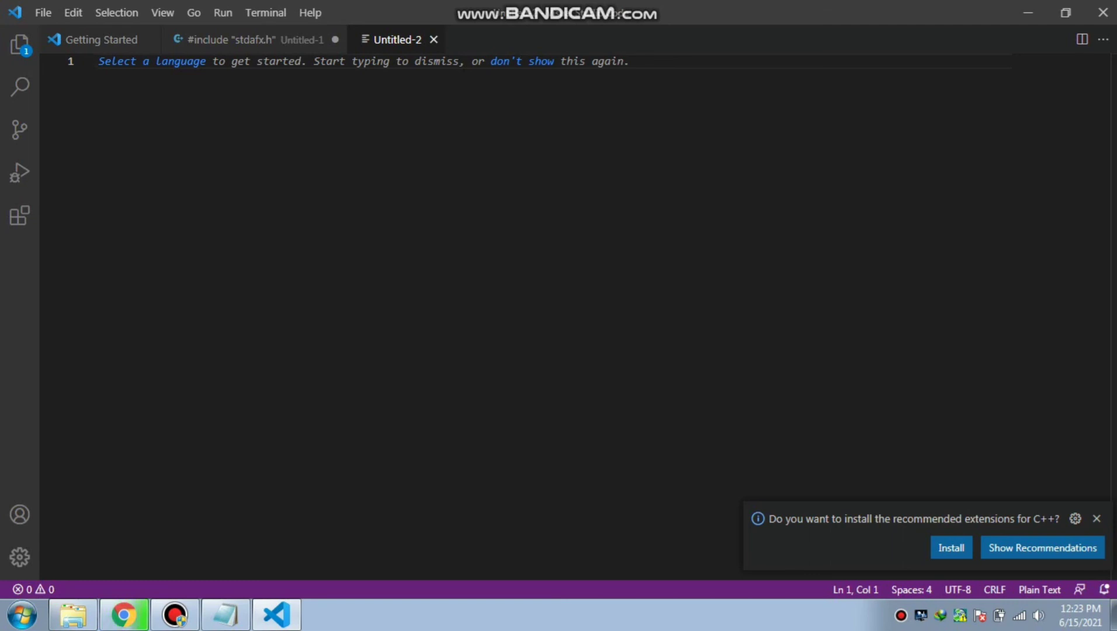
type("#")
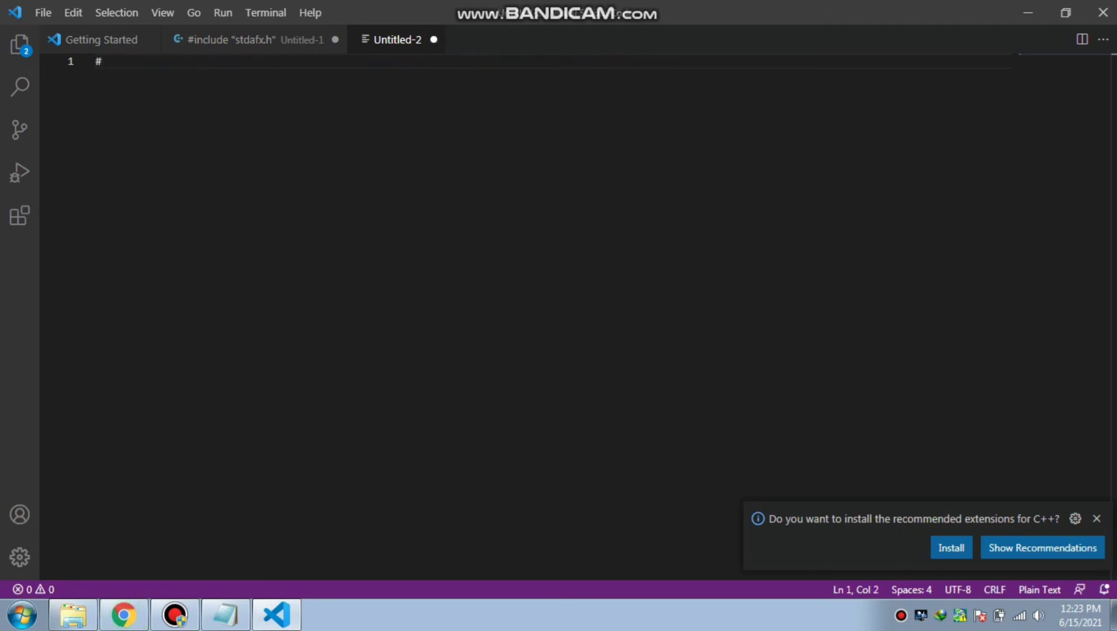
type("Jangan Lupa Like And Sub")
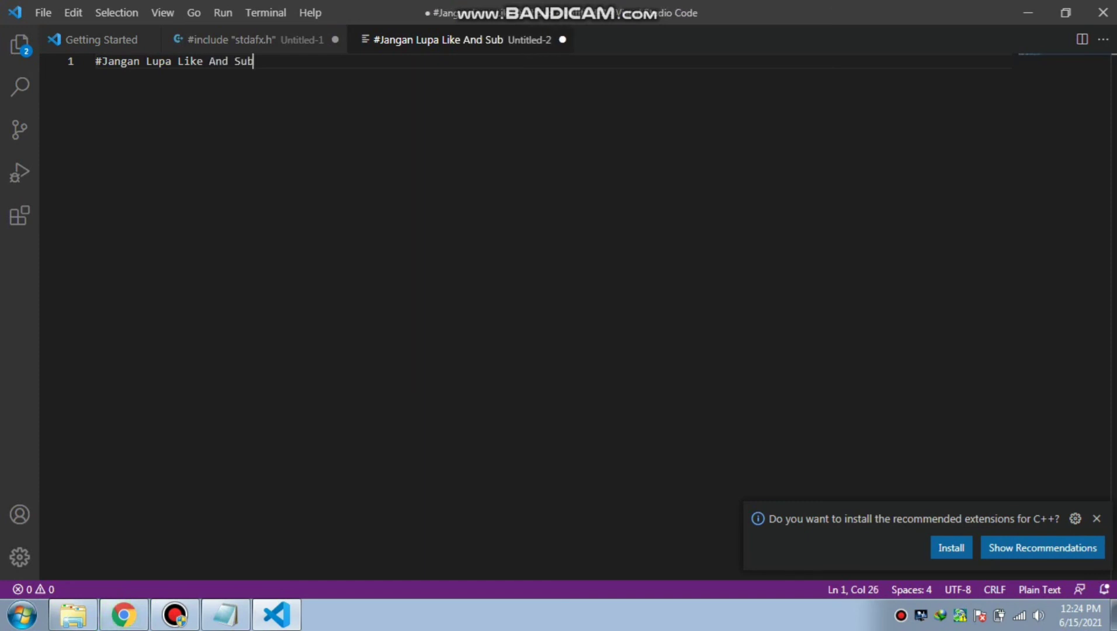
Step: Complete the first line of Untitled-2 as "#Jangan Lupa Like And Subscribe yaaaa....." and start a second line
type("scrib")
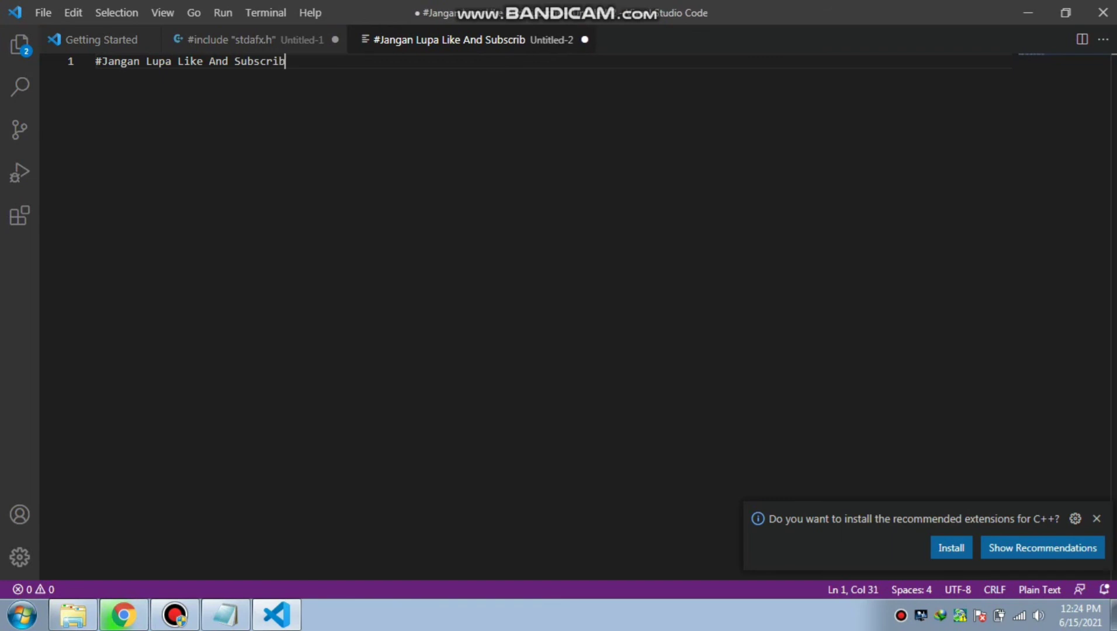
type("e yaaa")
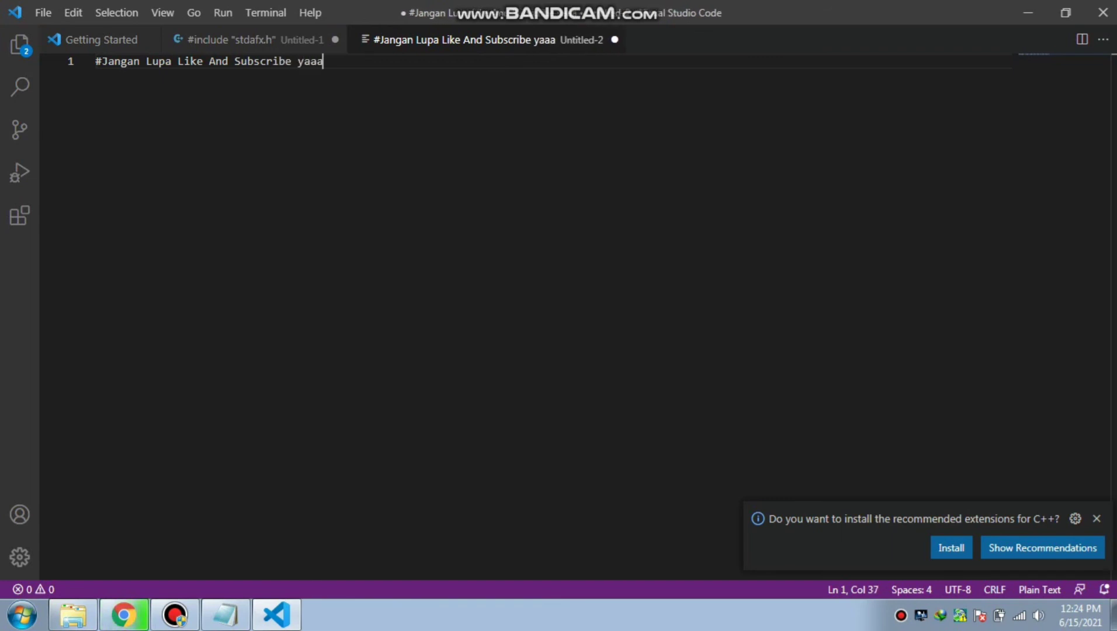
type("a....")
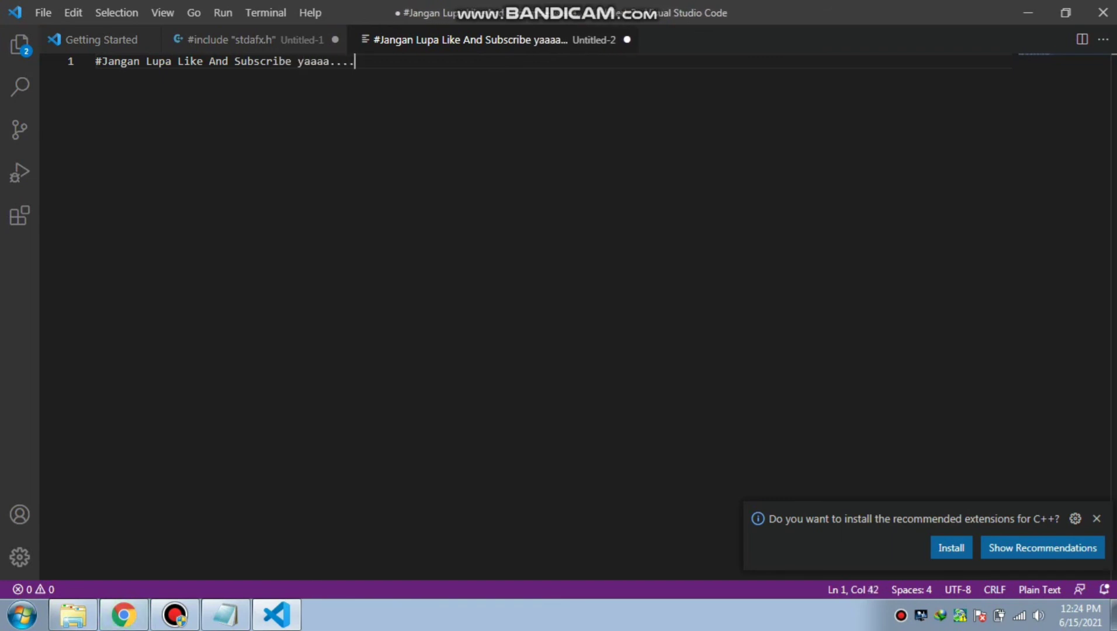
type(".")
key("Return")
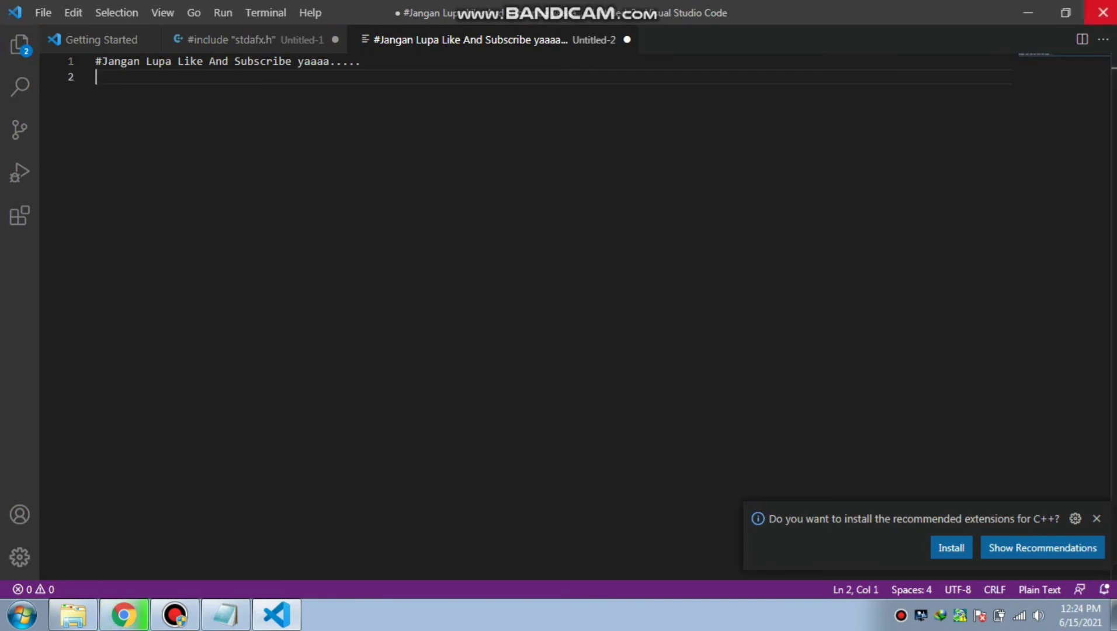
Step: Close the Visual Studio Code window and bring up the Bandicam recorder window
left_click(1103, 13)
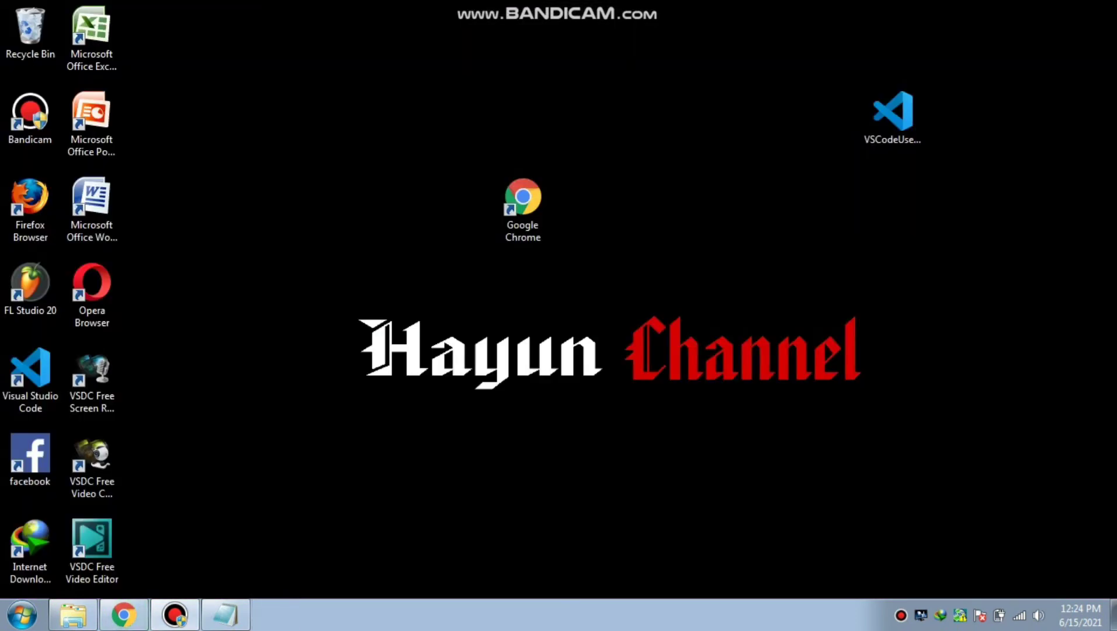
left_click(174, 615)
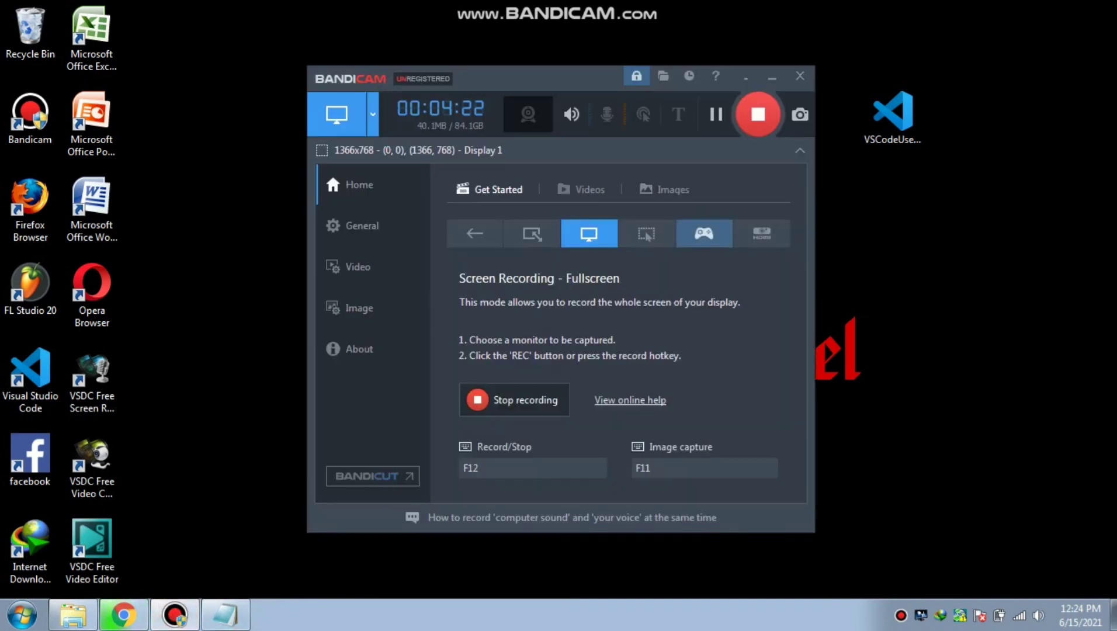